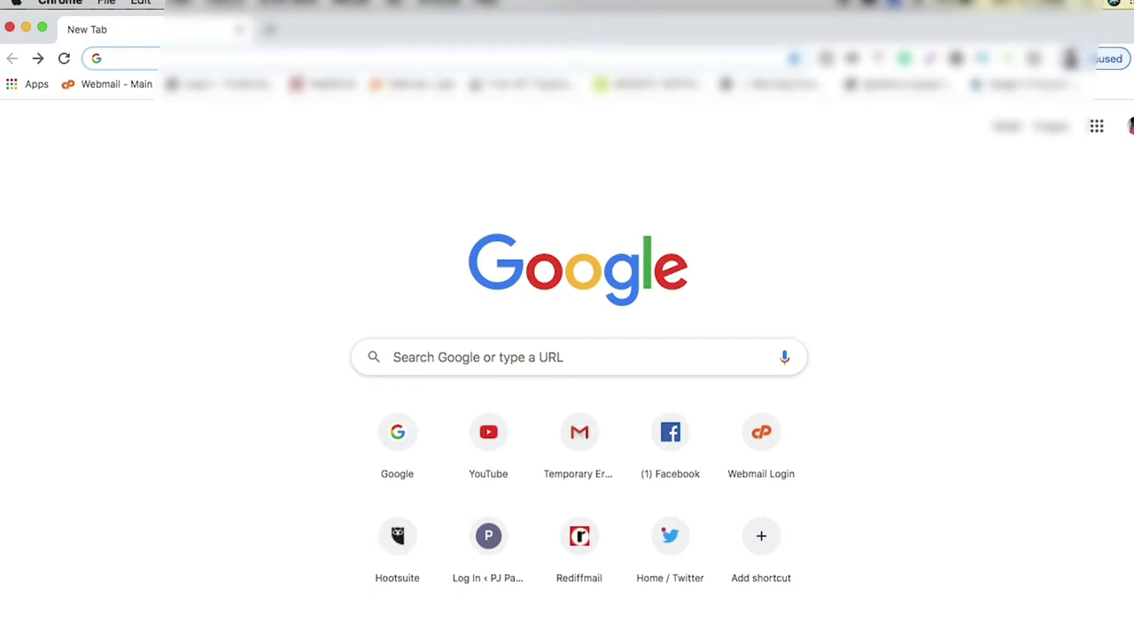
# Open Gmail and bring up the Chrome Web Store page of the Email Tracking, Salesforce & Mail Merge extension.
pyautogui.click(1008, 130)
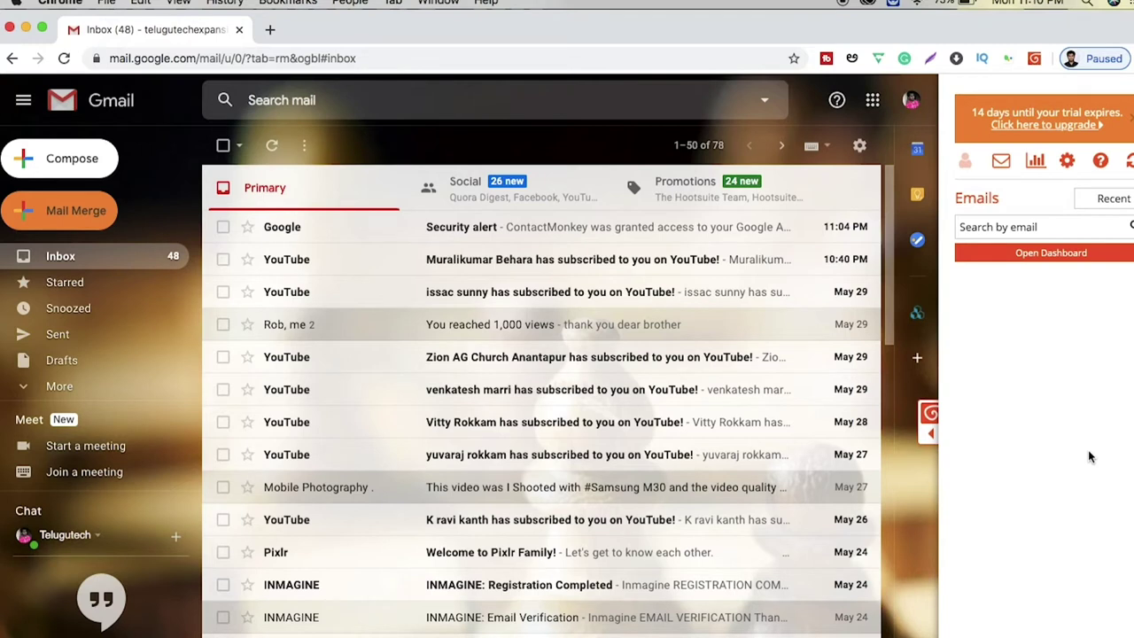
pyautogui.rightClick(1033, 60)
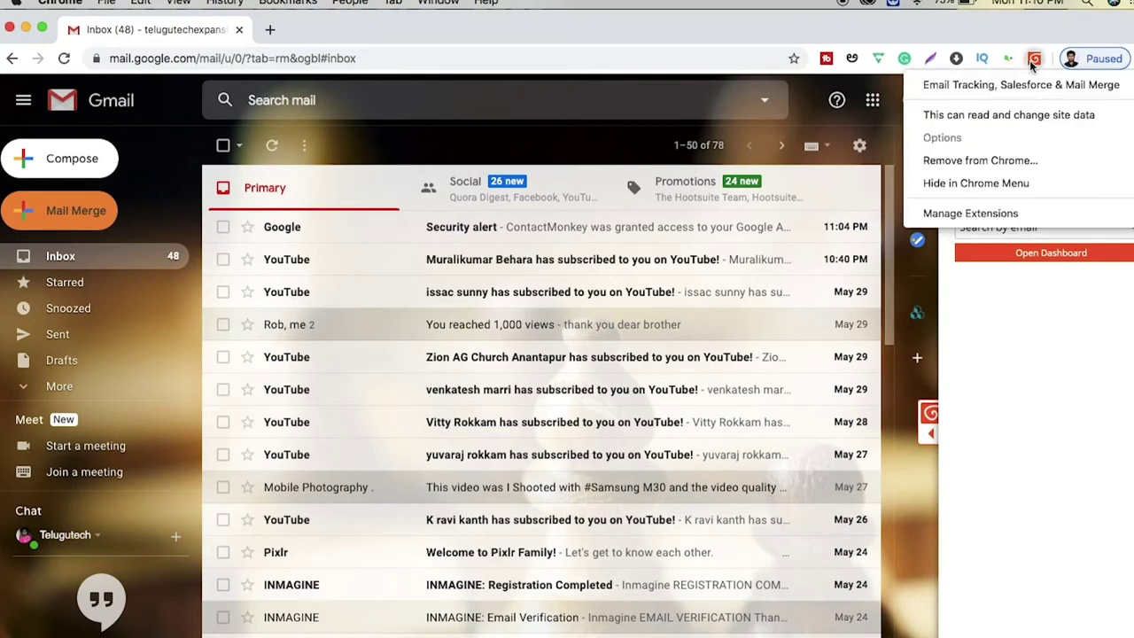
pyautogui.click(1068, 88)
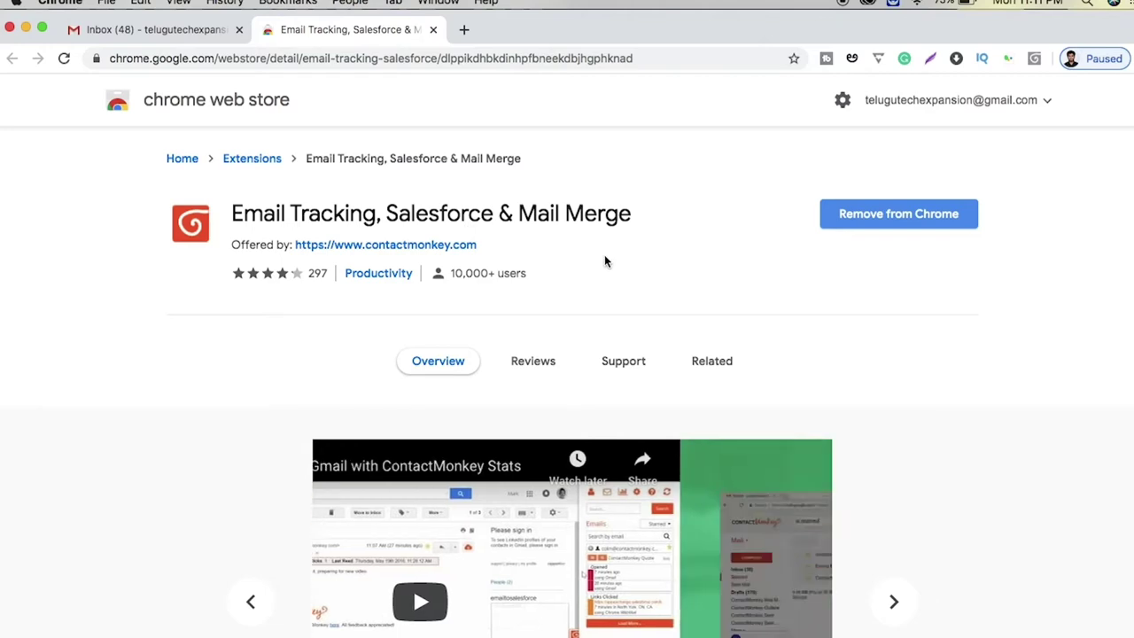
# Review the extension's store page, including its screenshots, overview, additional information and related extensions.
pyautogui.scroll(-6, 604, 254)
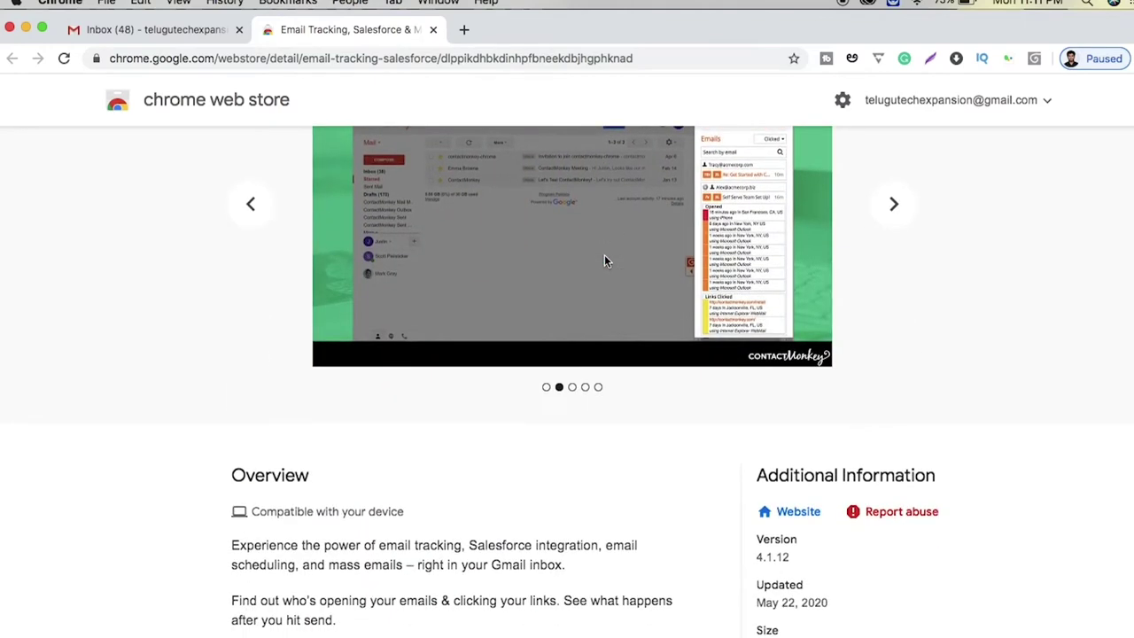
pyautogui.scroll(-2, 604, 254)
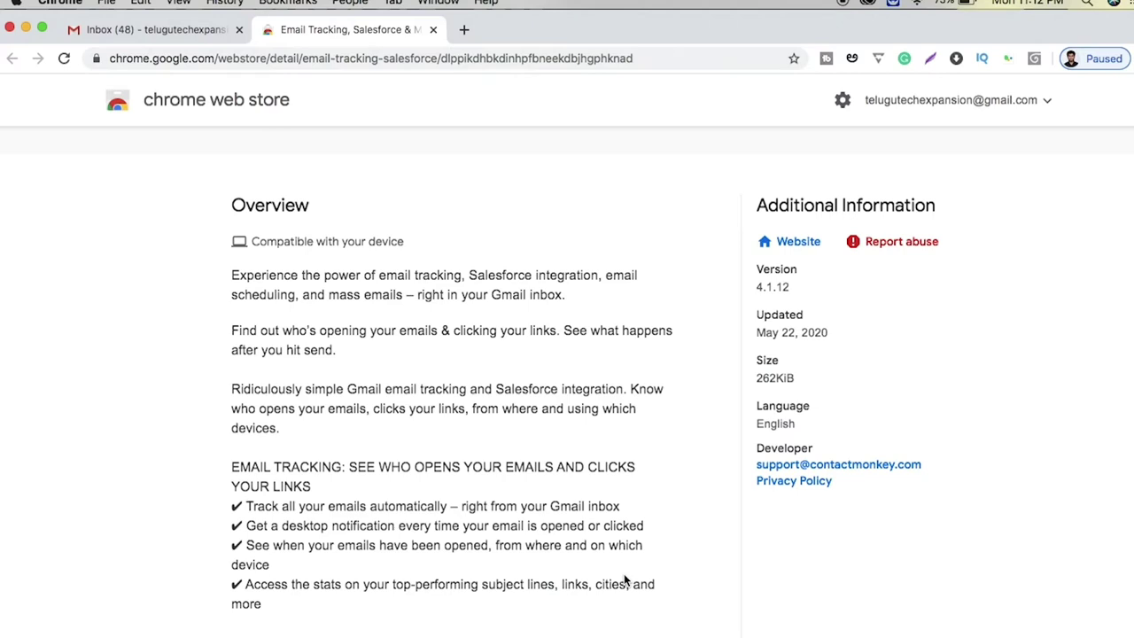
pyautogui.scroll(-5, 624, 581)
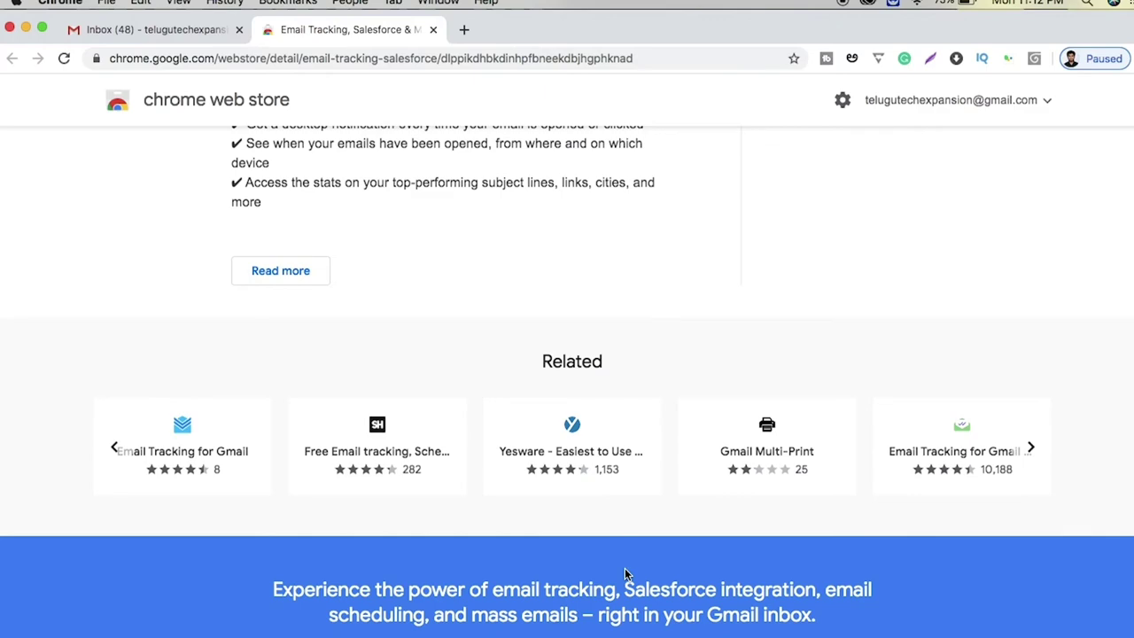
pyautogui.scroll(8, 624, 568)
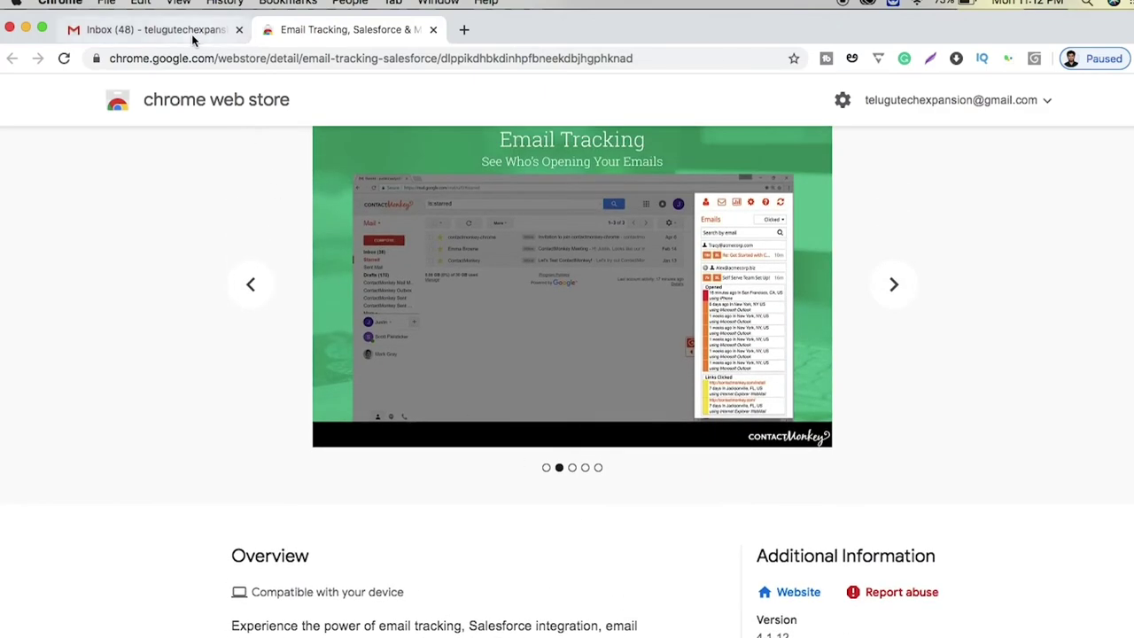
pyautogui.scroll(4, 620, 373)
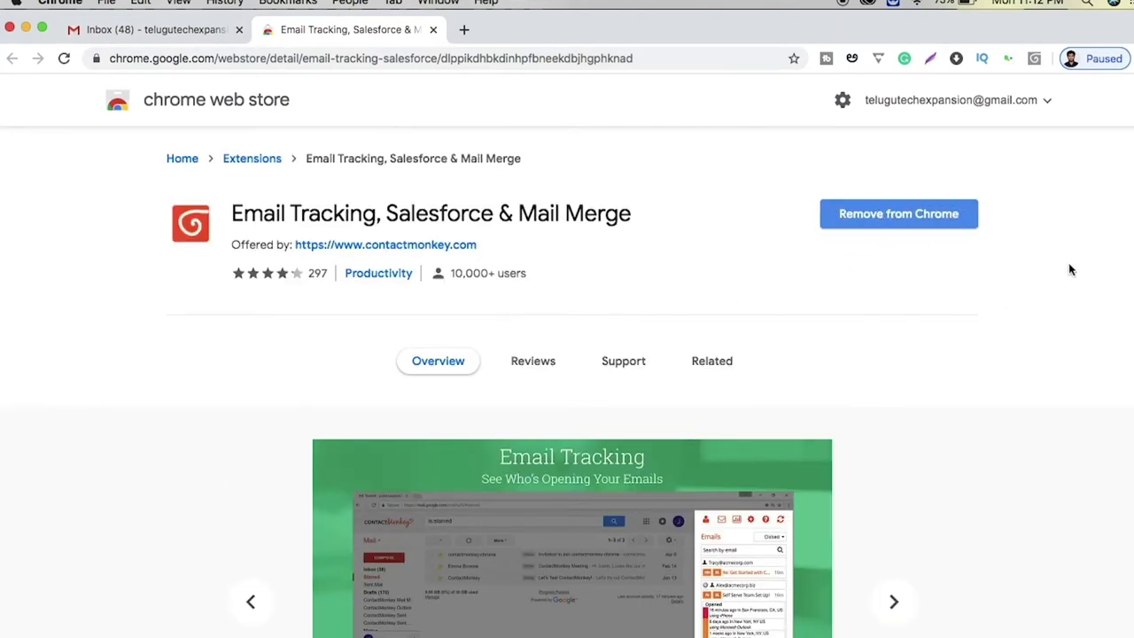
# Return to the Gmail mailbox and open the "greetings" email among the sent messages.
pyautogui.click(131, 30)
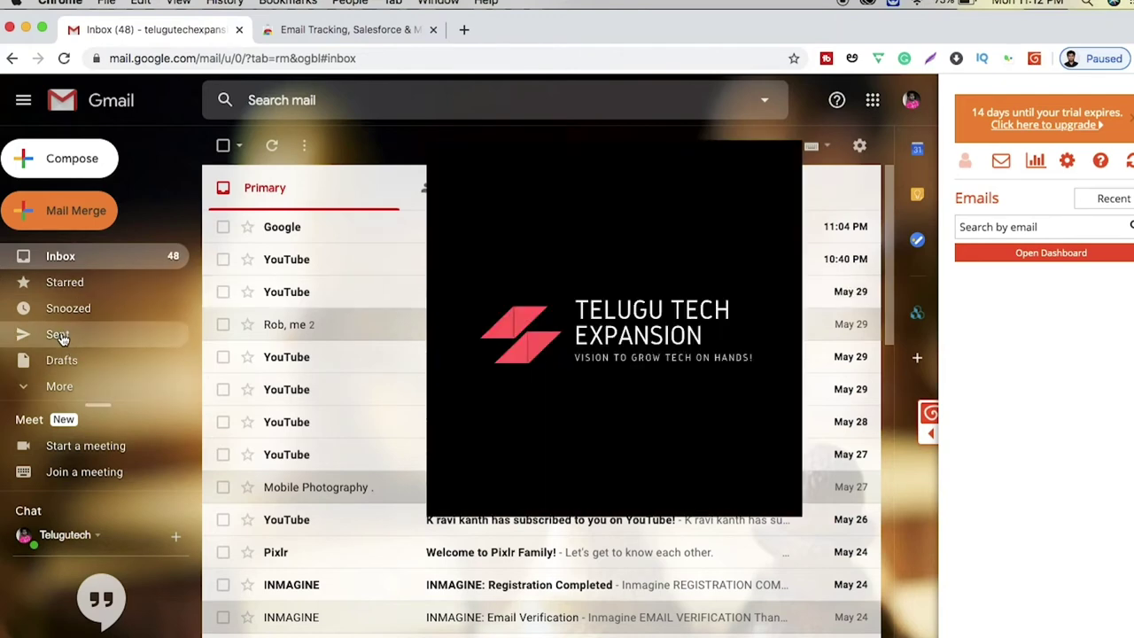
pyautogui.click(61, 336)
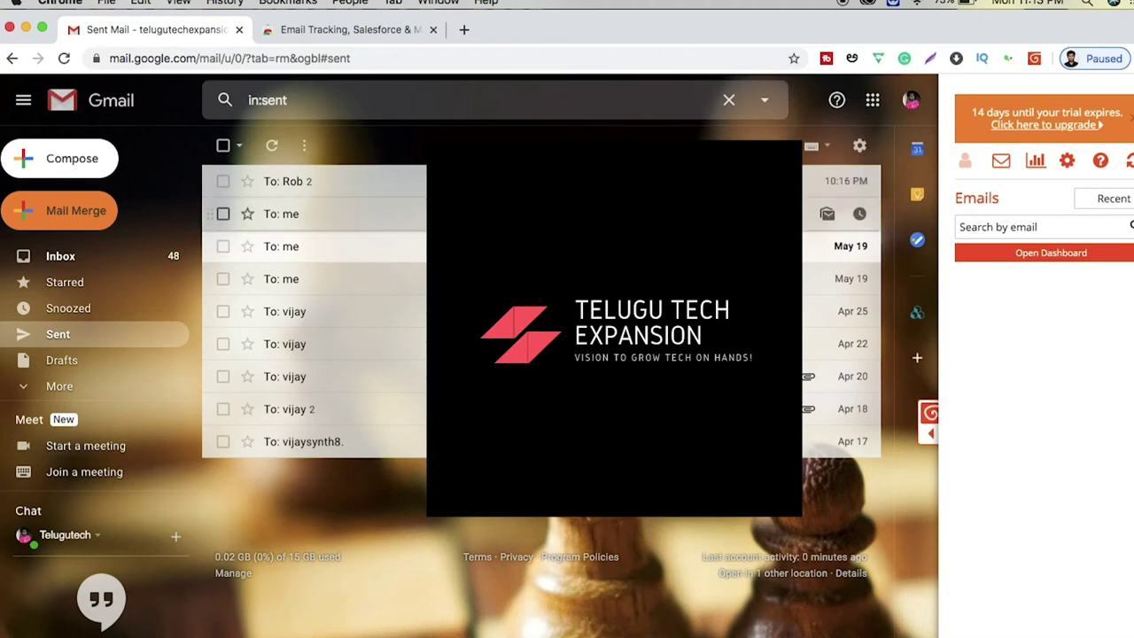
pyautogui.click(518, 213)
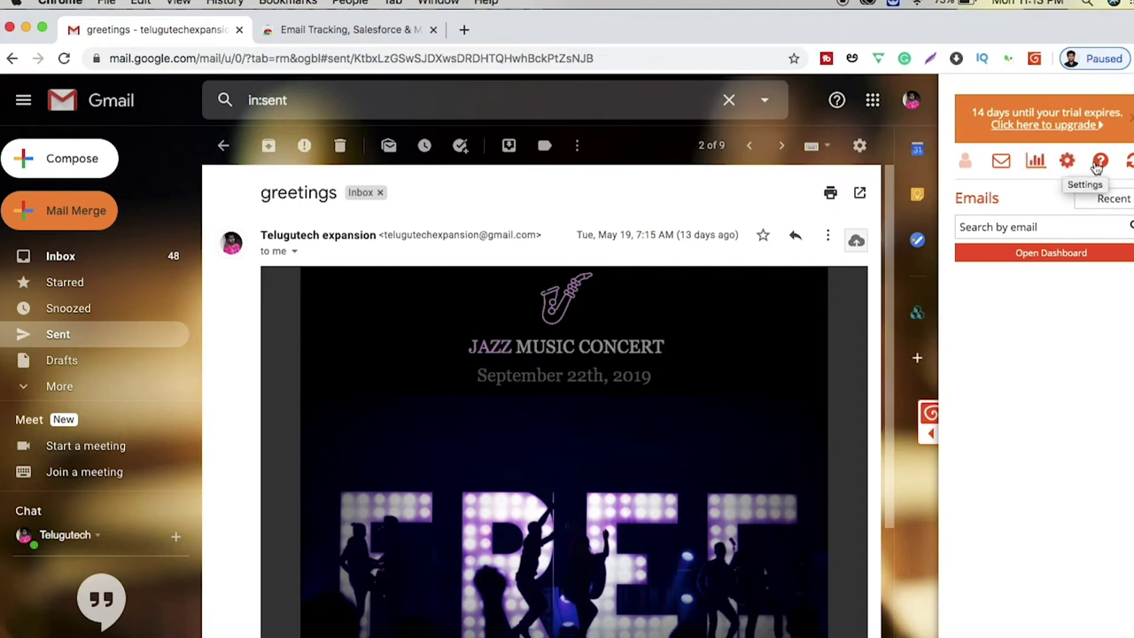
# Open the ContactMonkey dashboard and check which filter options its email list offers.
pyautogui.click(1005, 165)
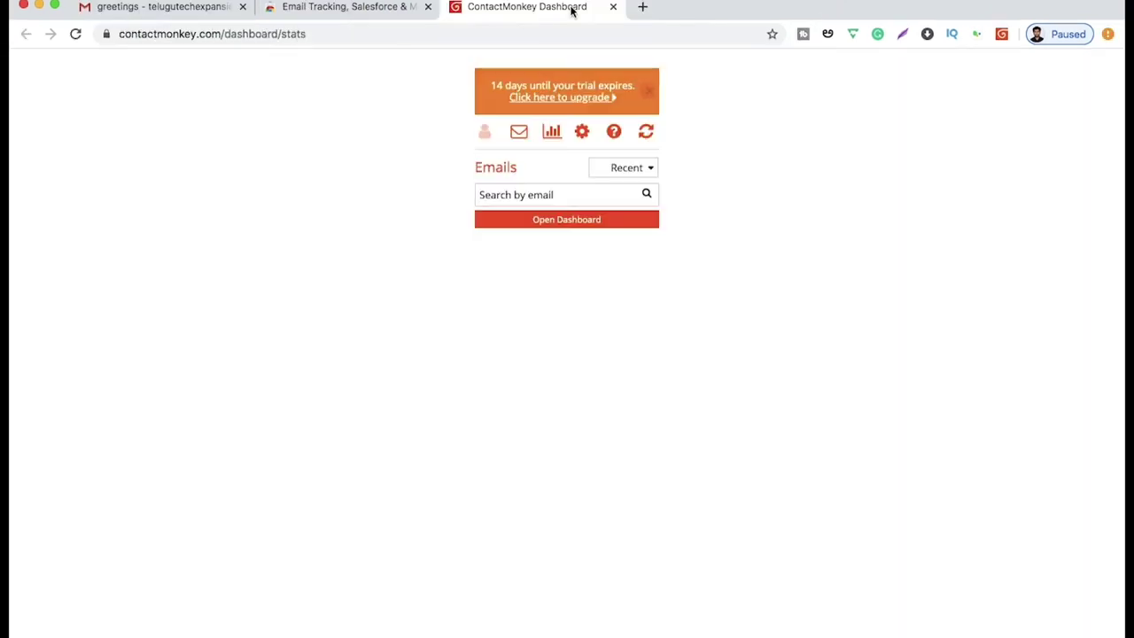
pyautogui.click(592, 173)
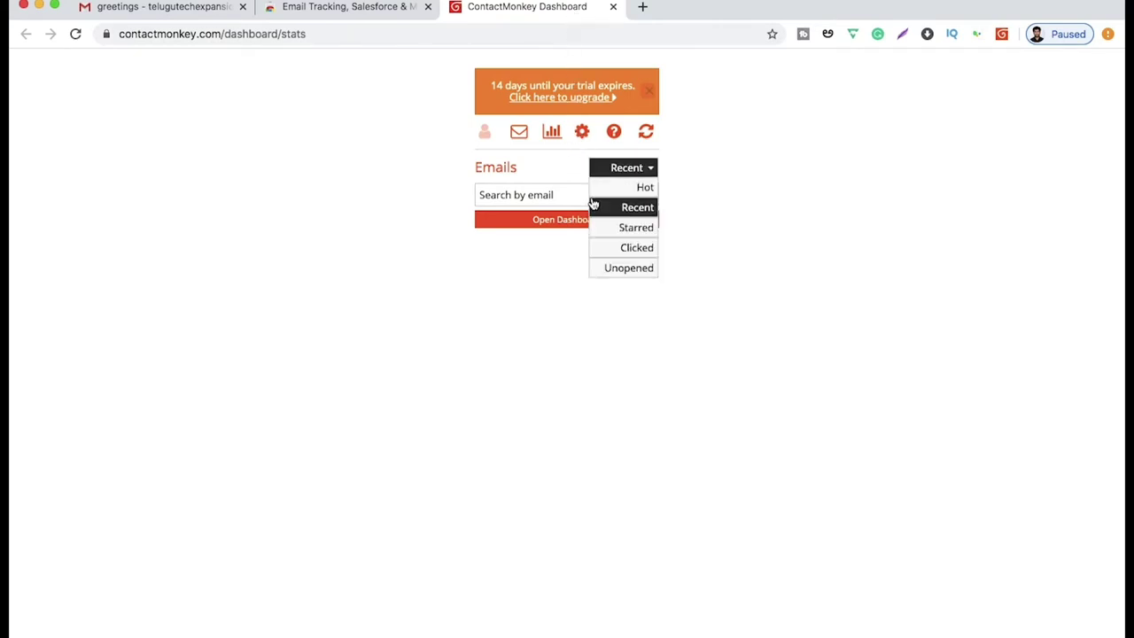
pyautogui.click(585, 191)
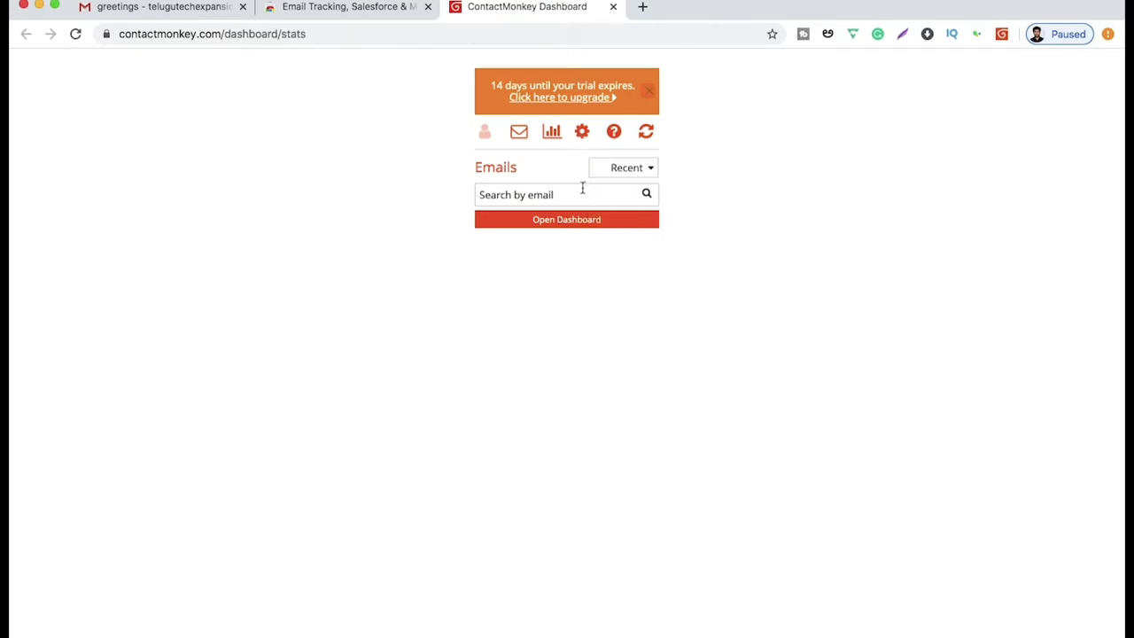
# Open the personal ContactMonkey statistics and examine the tracked emails, best subjects and links, devices and cities, dismissing the disk space notification.
pyautogui.click(552, 135)
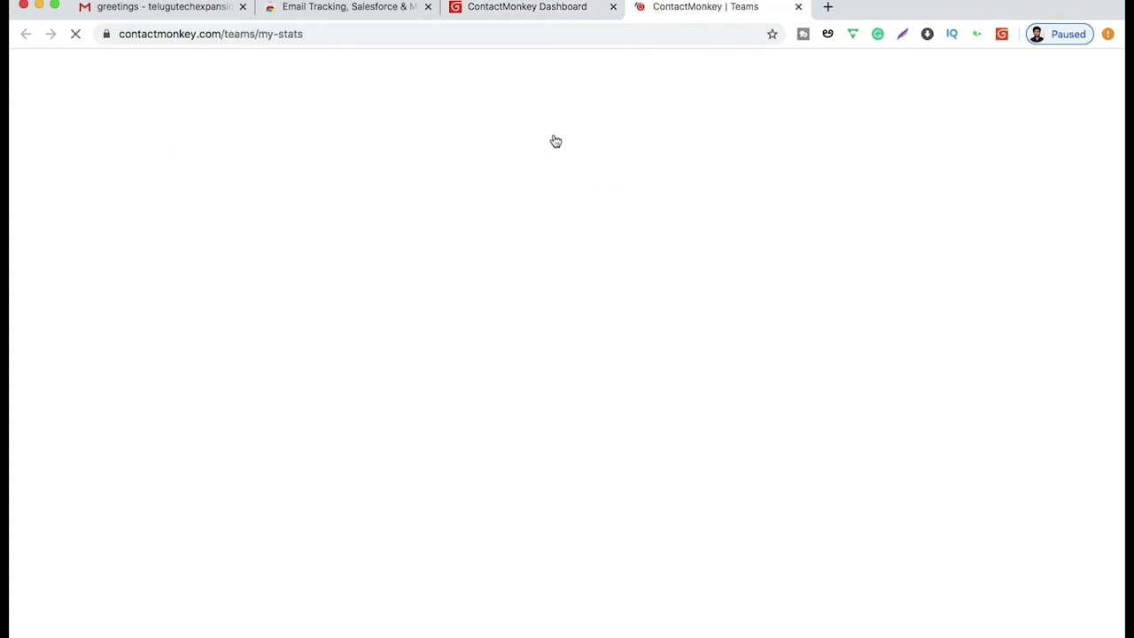
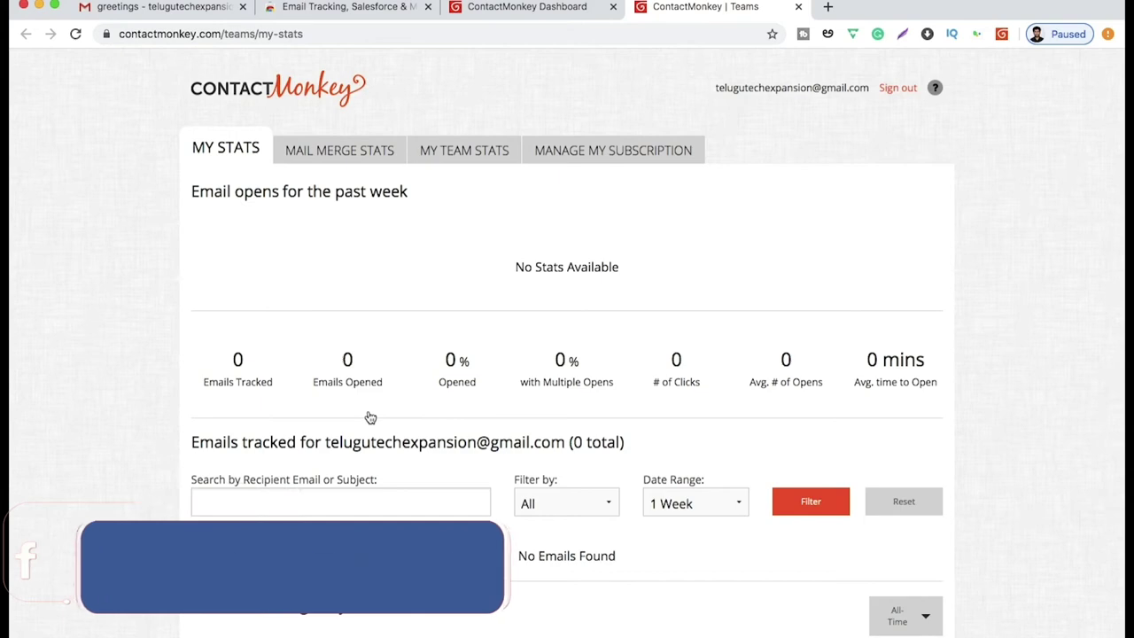
pyautogui.scroll(-2, 370, 417)
pyautogui.scroll(-2, 371, 417)
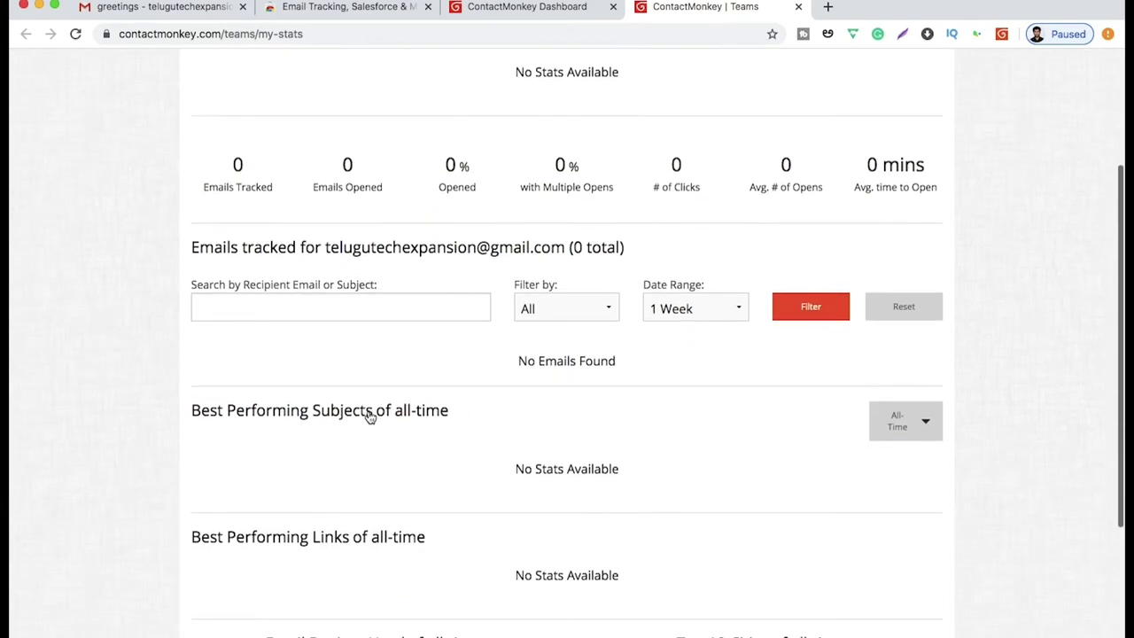
pyautogui.scroll(-4, 370, 418)
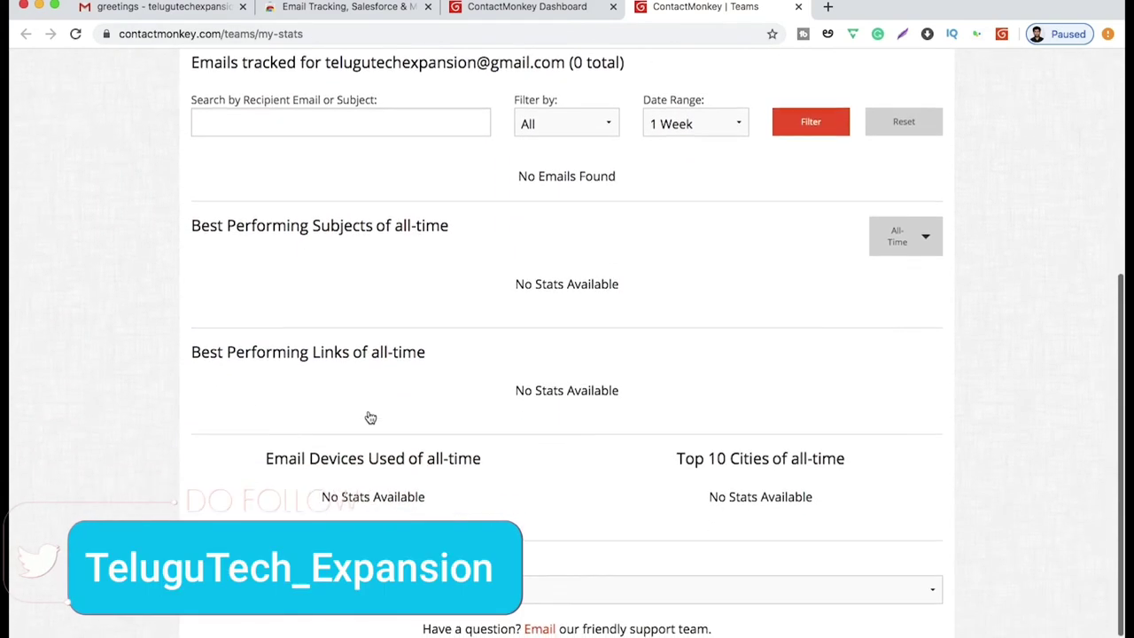
pyautogui.scroll(-1, 370, 417)
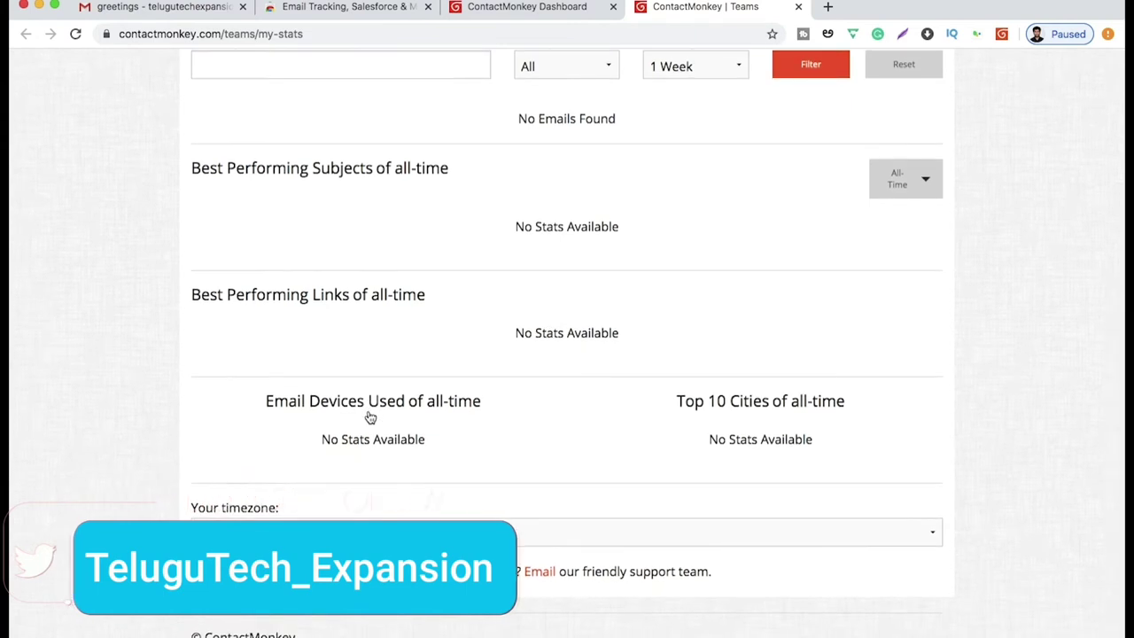
pyautogui.scroll(3, 370, 418)
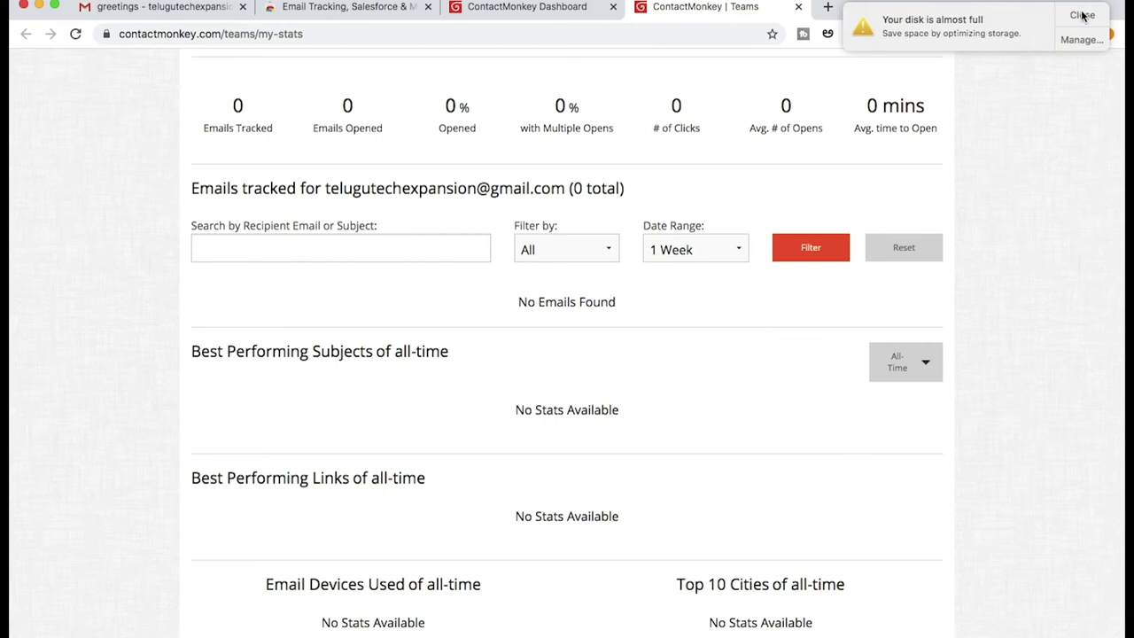
pyautogui.click(1083, 15)
pyautogui.scroll(-3, 656, 461)
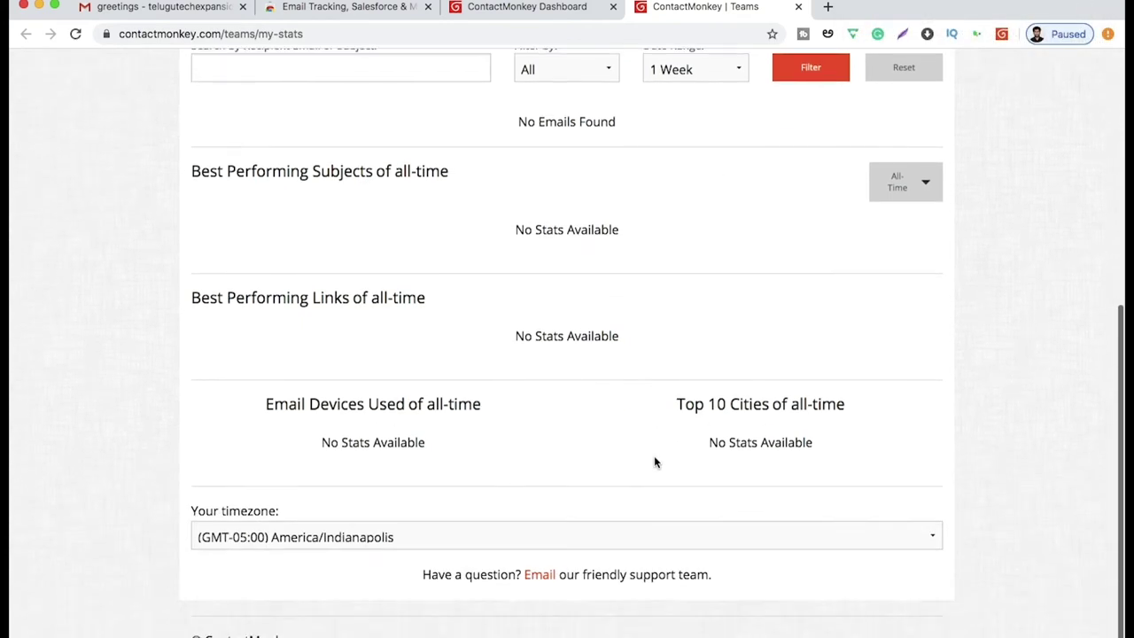
pyautogui.scroll(7, 656, 461)
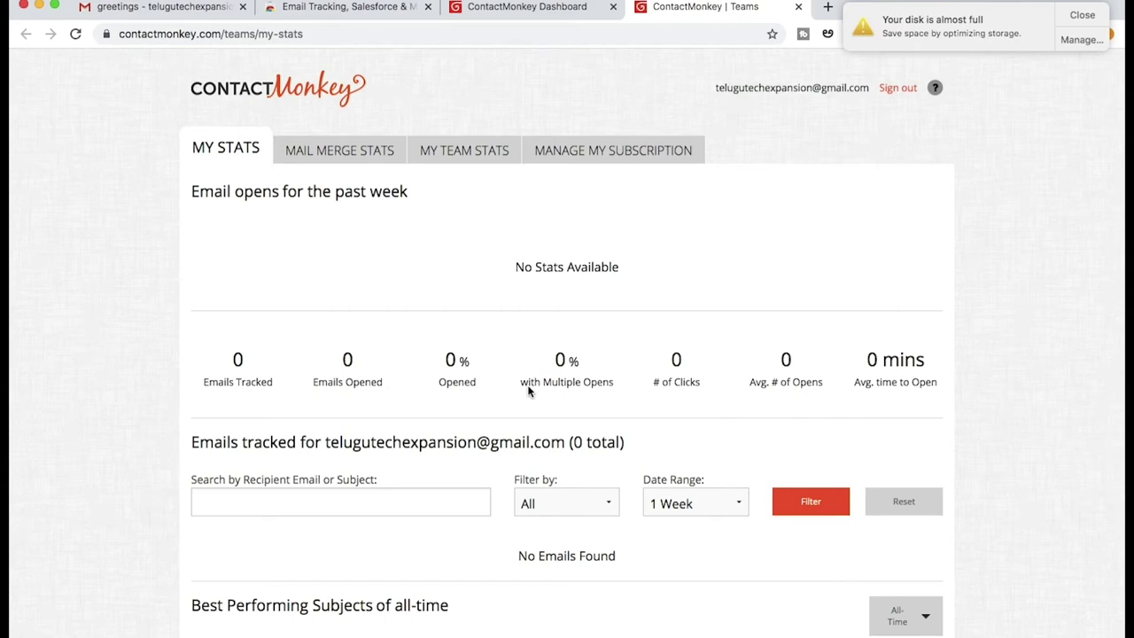
pyautogui.click(1093, 16)
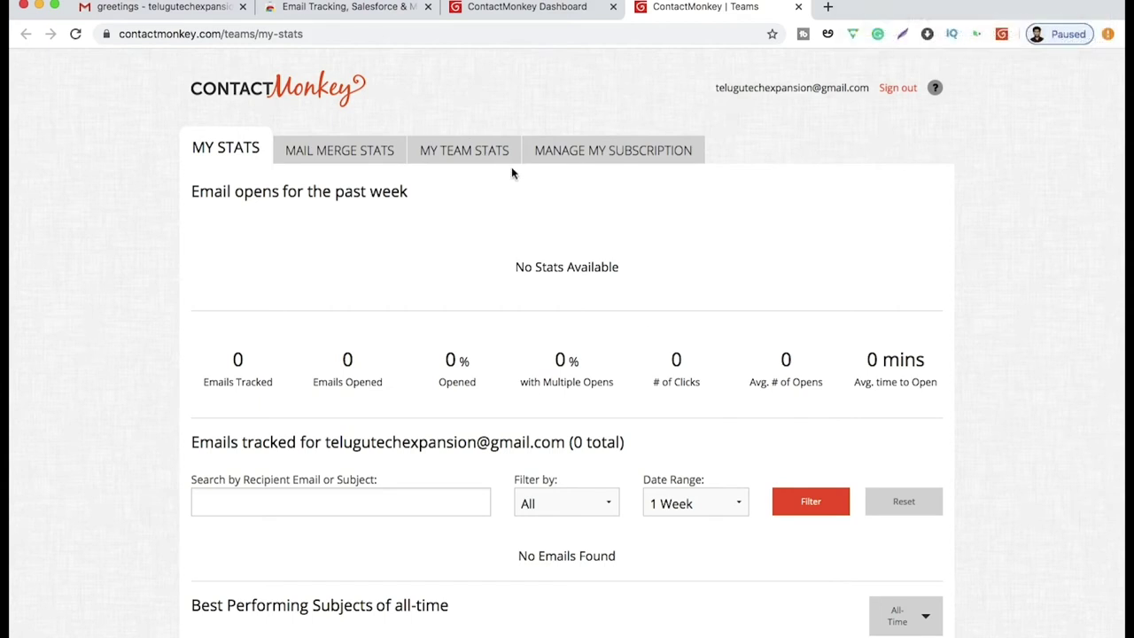
# Check the ContactMonkey subscription management page and the team statistics page.
pyautogui.click(562, 152)
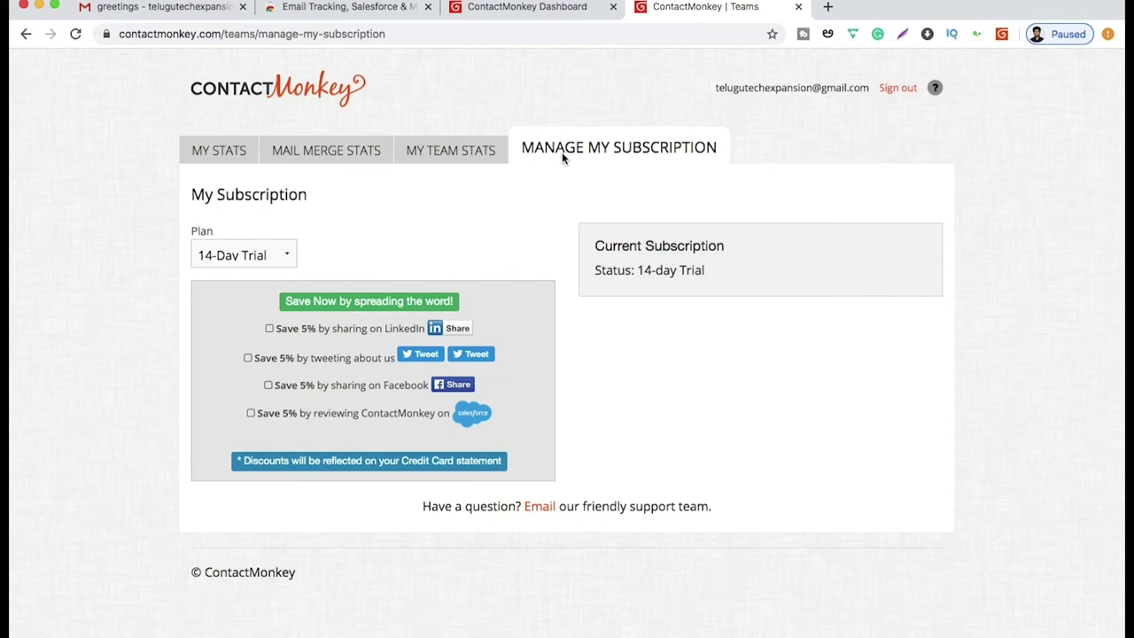
pyautogui.click(470, 151)
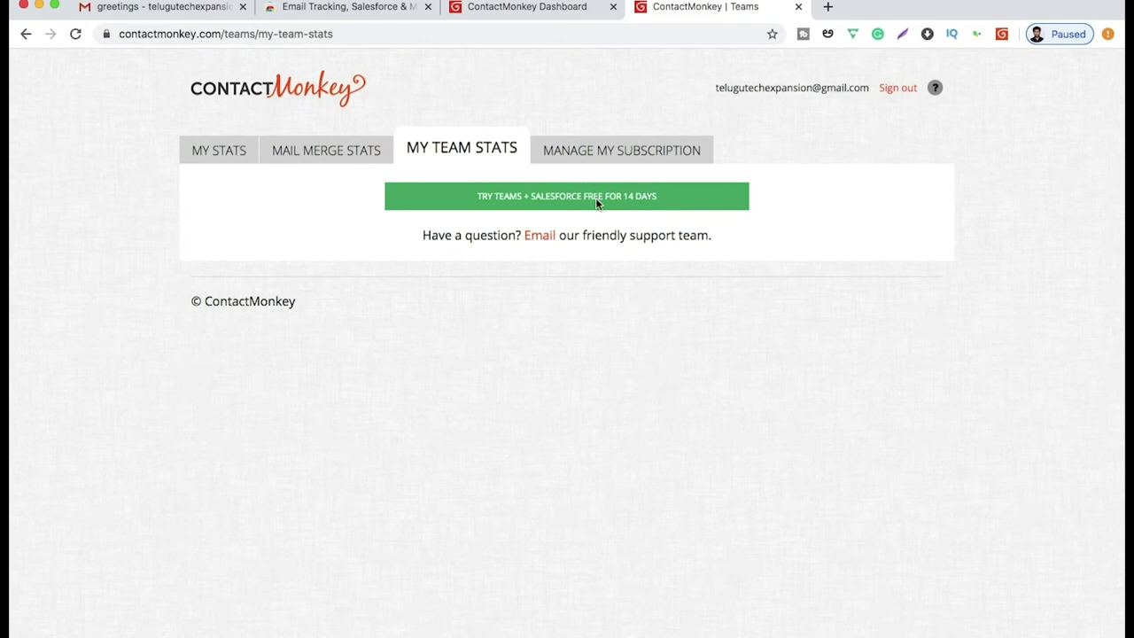
# Examine the mail merge statistics, including the engagement timeline, device breakdown and recent campaigns, and return to the personal statistics.
pyautogui.click(332, 153)
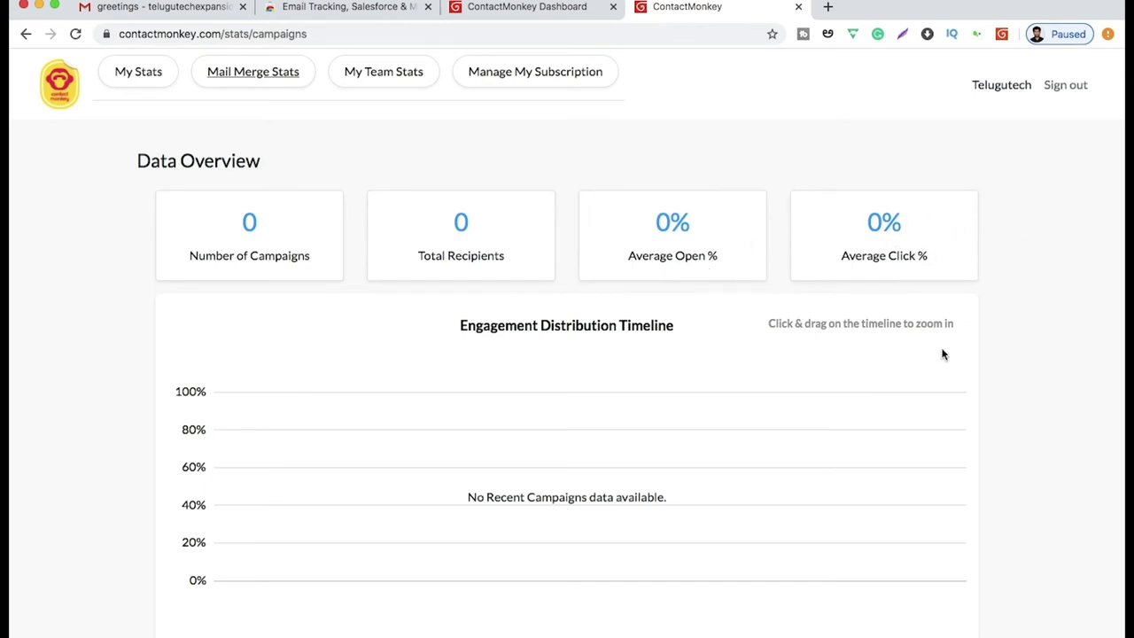
pyautogui.scroll(-1, 793, 533)
pyautogui.scroll(-5, 793, 533)
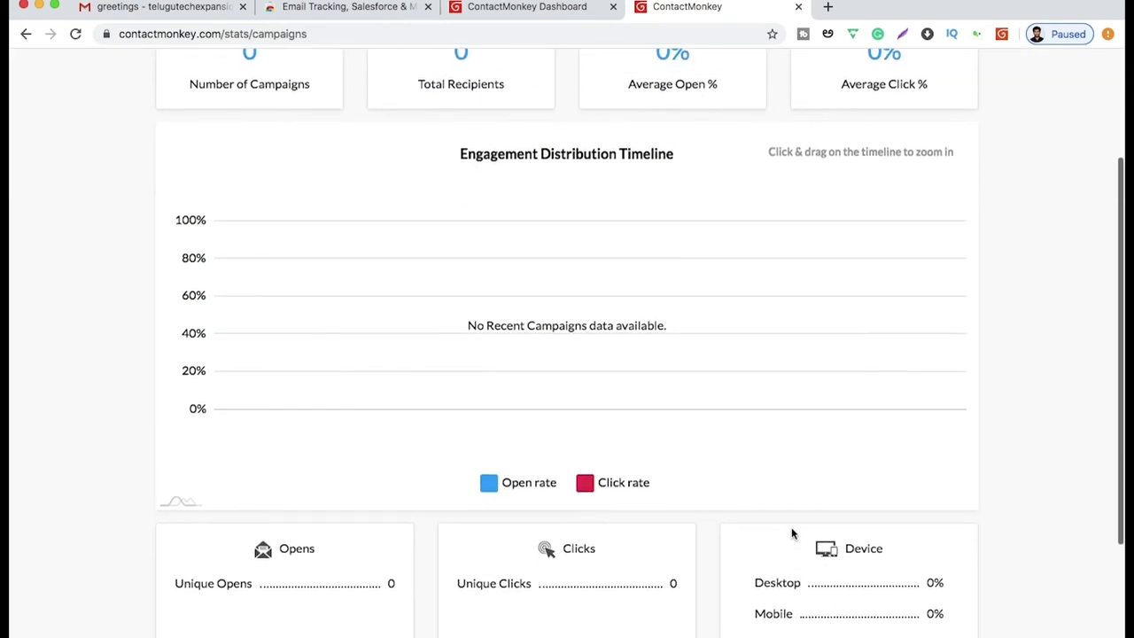
pyautogui.scroll(-2, 794, 533)
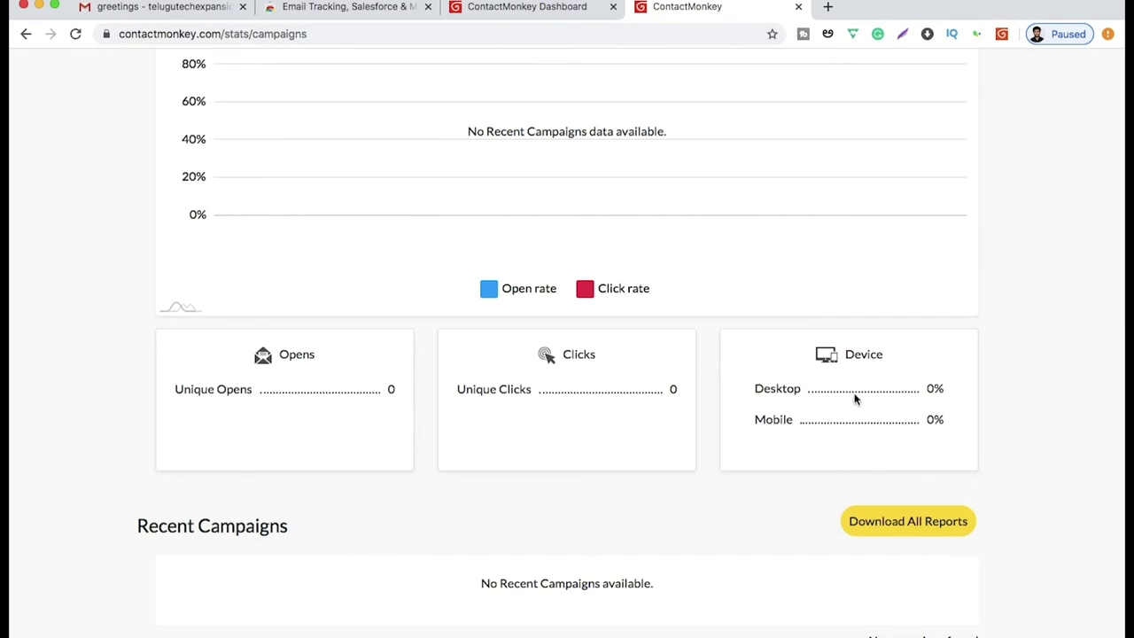
pyautogui.scroll(2, 855, 398)
pyautogui.scroll(6, 855, 399)
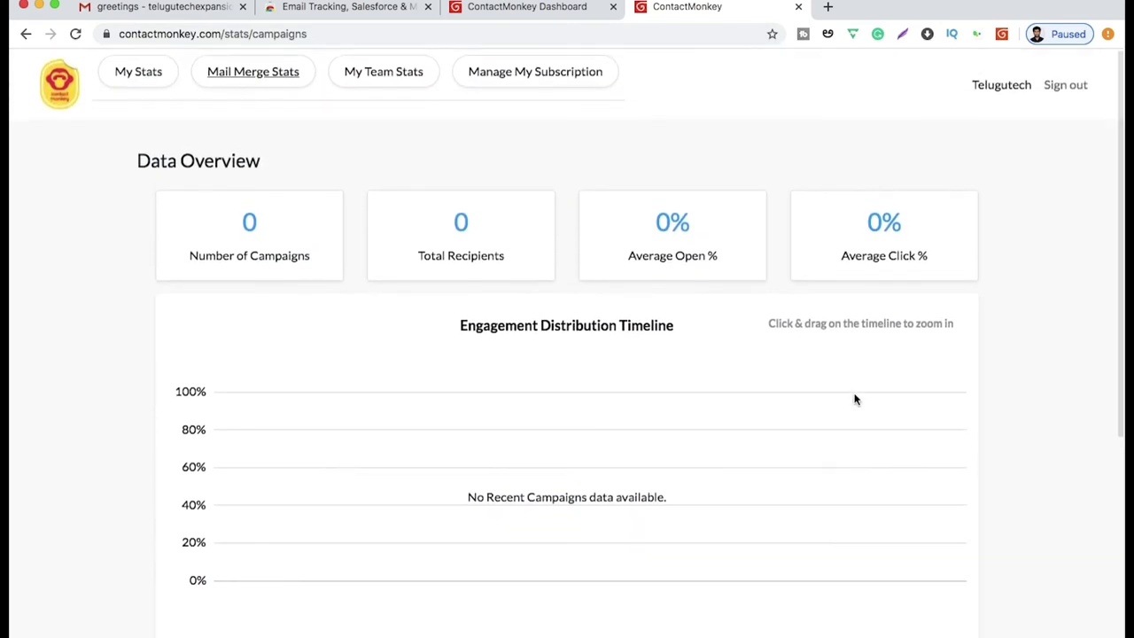
pyautogui.click(146, 78)
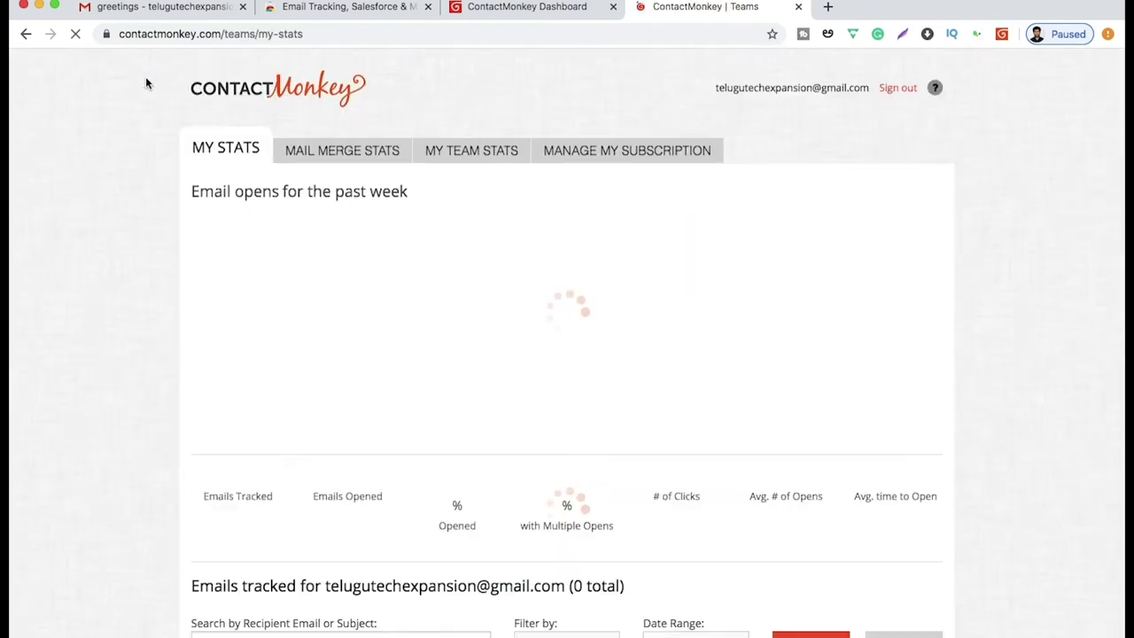